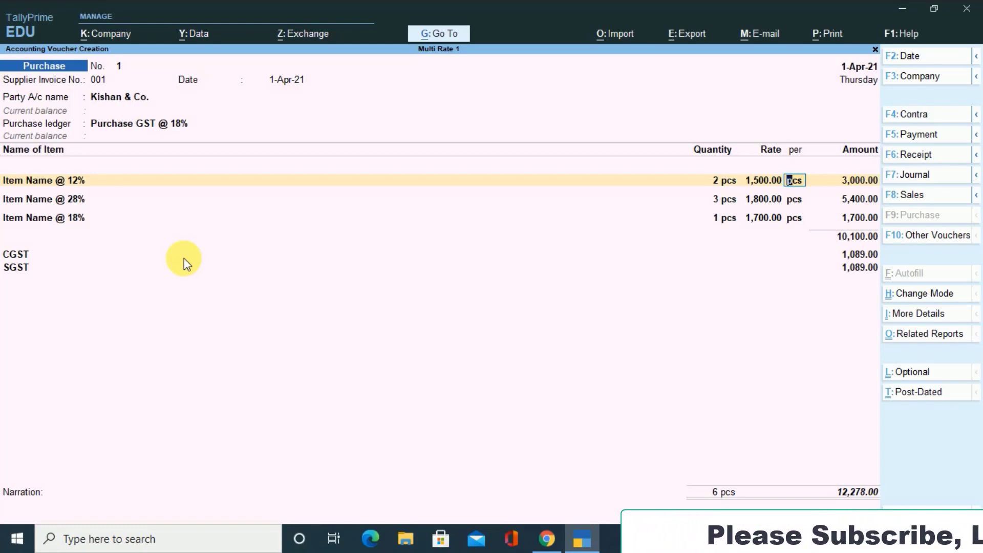
Keep Purchase GST @ 18% as the common purchase ledger for the items and save the purchase voucher
{"action": "left_click", "coordinate": [126, 128]}
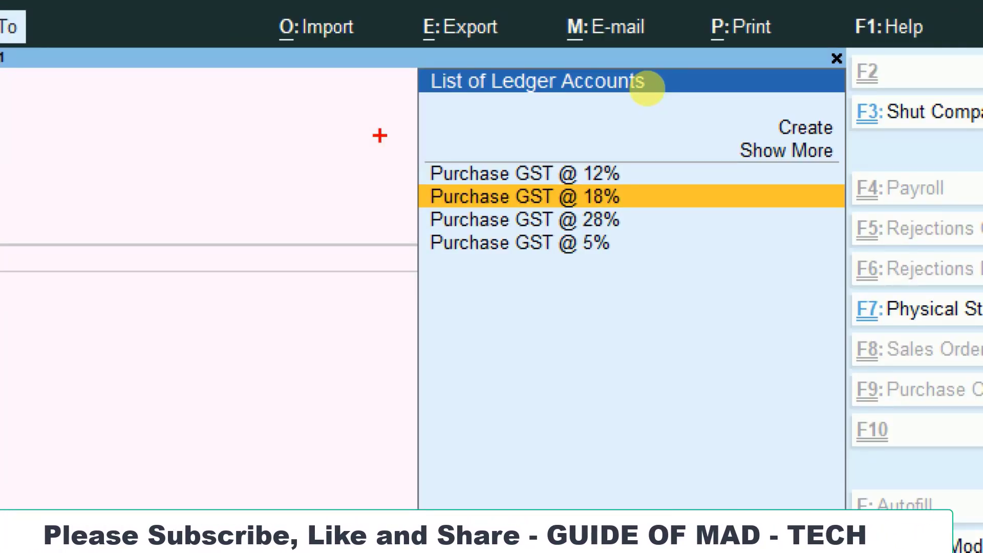
{"action": "mouse_move", "coordinate": [647, 87]}
{"action": "left_mouse_down"}
{"action": "mouse_move", "coordinate": [711, 140]}
{"action": "mouse_move", "coordinate": [803, 171]}
{"action": "left_mouse_up"}
{"action": "left_click_drag", "start_coordinate": [687, 300], "coordinate": [696, 302]}
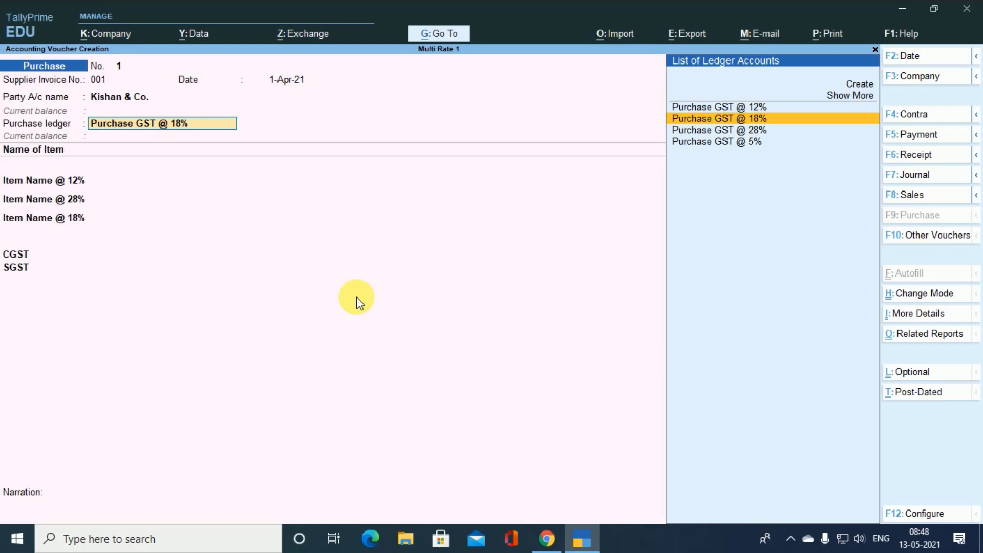
{"action": "key", "text": "Return"}
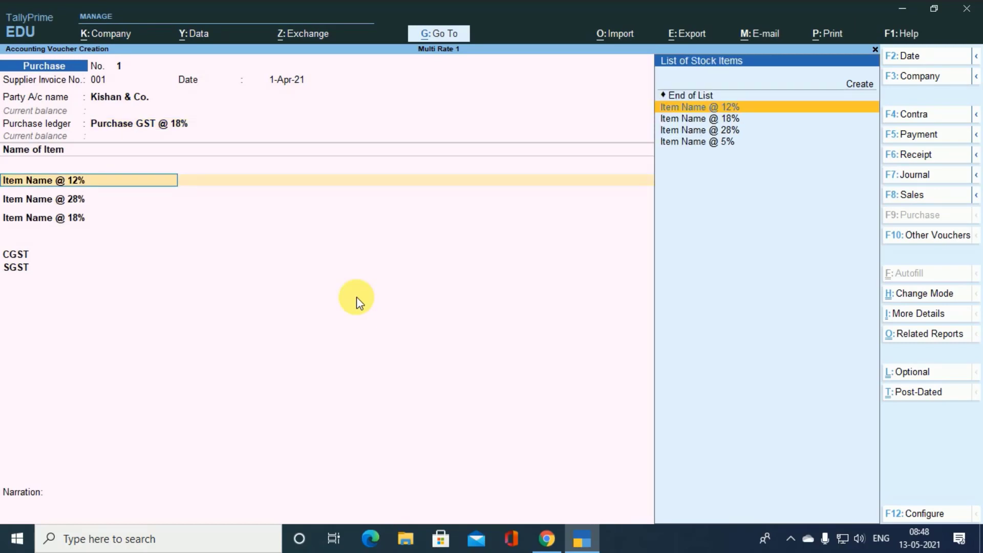
{"action": "key", "text": "Return"}
{"action": "key", "text": "Return"}
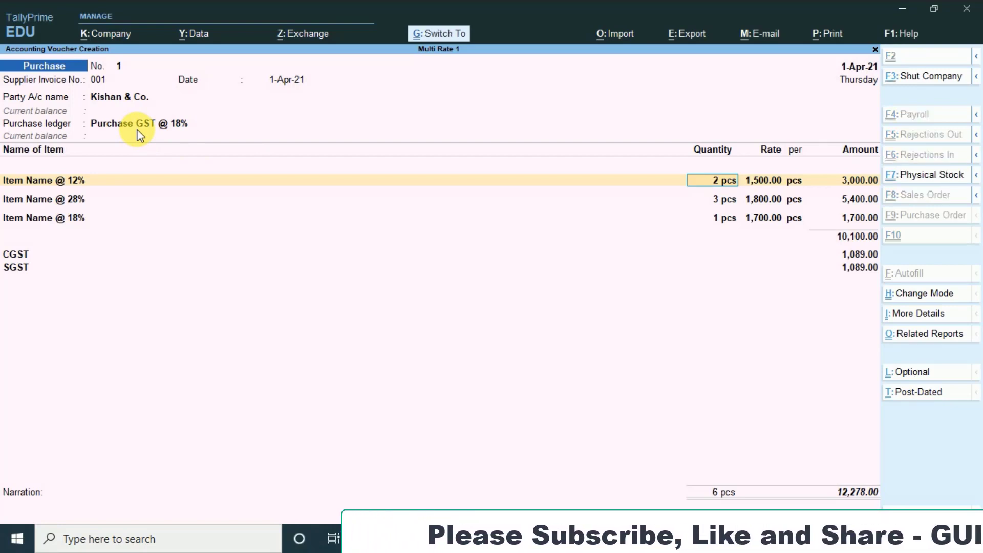
{"action": "key", "text": "ctrl+a"}
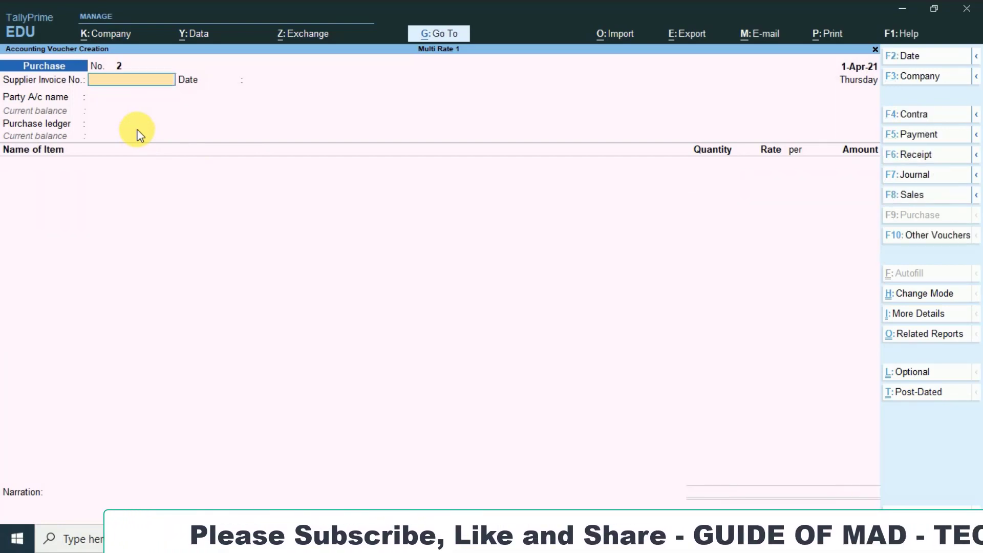
Leave voucher creation and examine the purchase accounts in the detailed Profit & Loss A/c report
{"action": "key", "text": "Escape"}
{"action": "key", "text": "Return"}
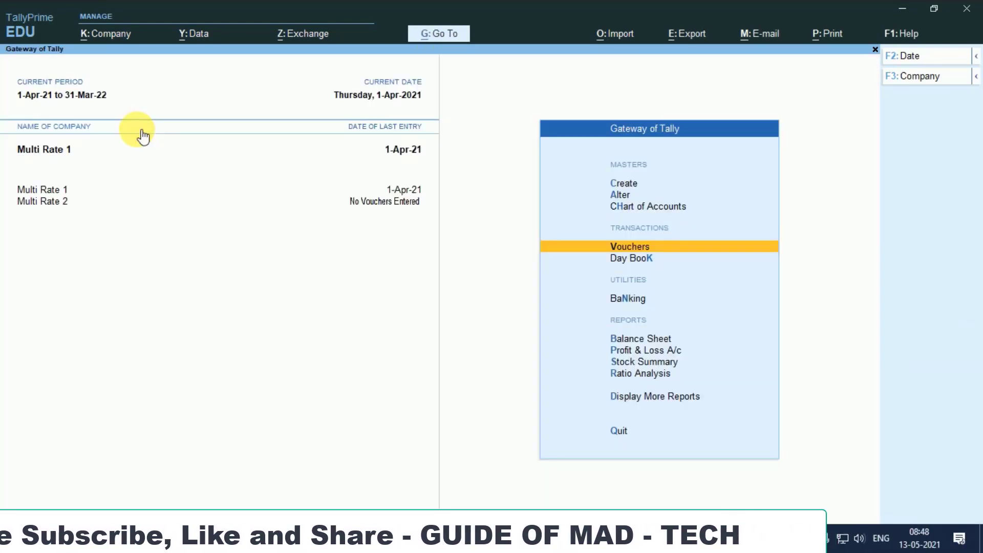
{"action": "key", "text": "Down"}
{"action": "key", "text": "Down"}
{"action": "key", "text": "Down"}
{"action": "key", "text": "Down"}
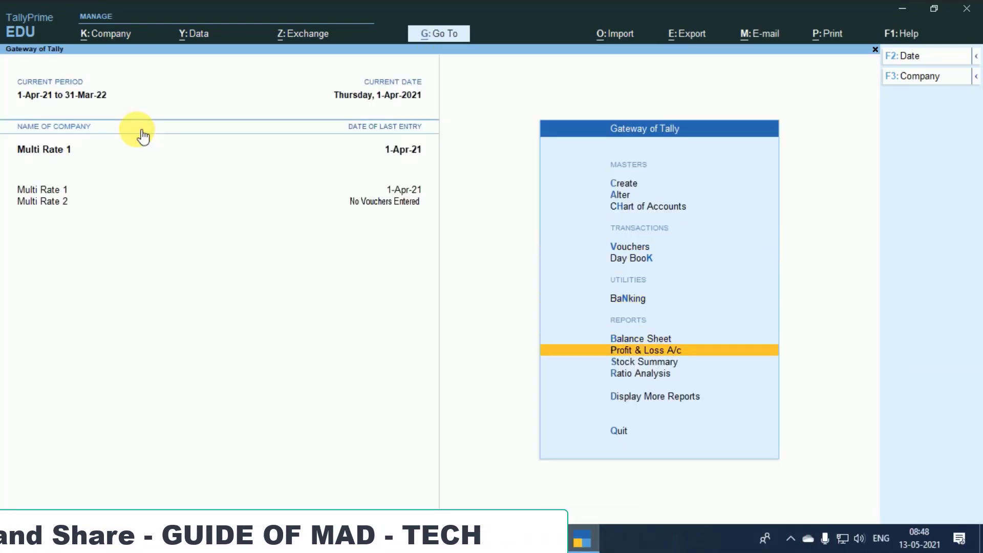
{"action": "key", "text": "Return"}
{"action": "key", "text": "alt+F5"}
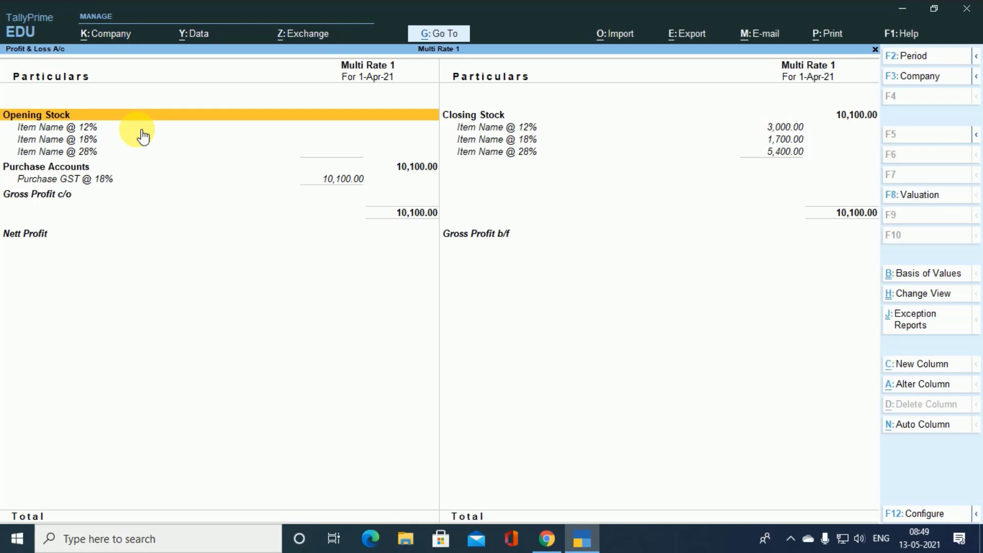
{"action": "key", "text": "Escape"}
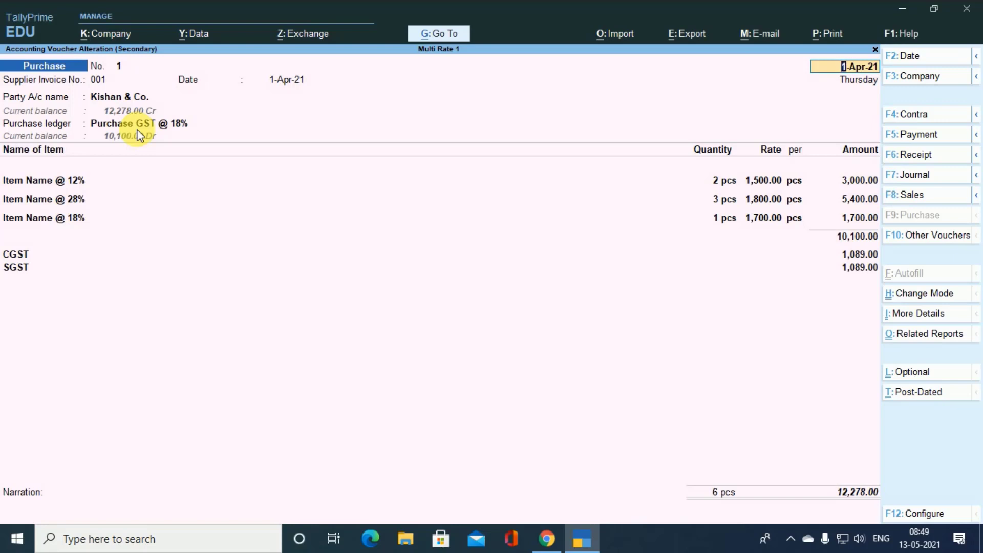
Open the saved voucher's purchase ledger choices and compare each item's GST rate with the available purchase ledgers
{"action": "left_click", "coordinate": [139, 127]}
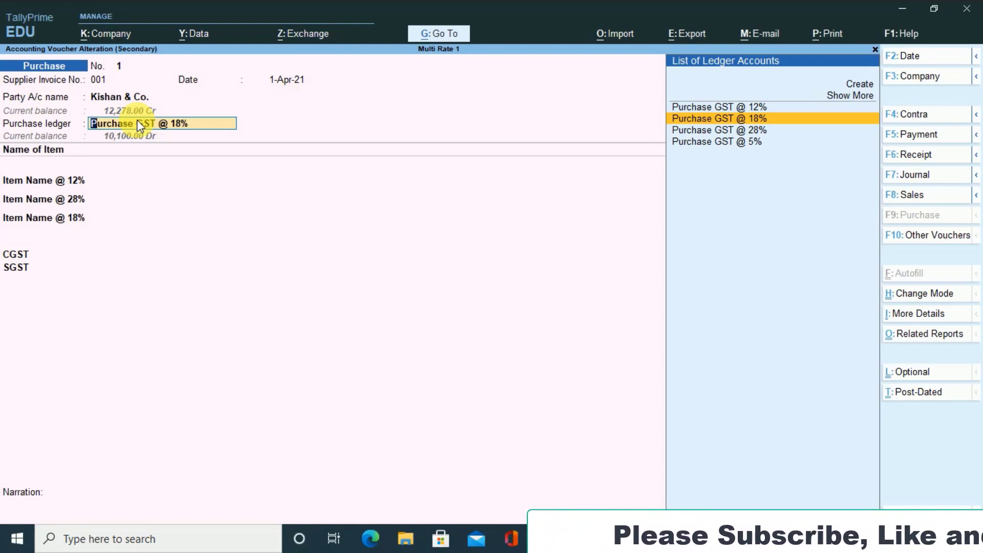
{"action": "key", "text": "ctrl+2"}
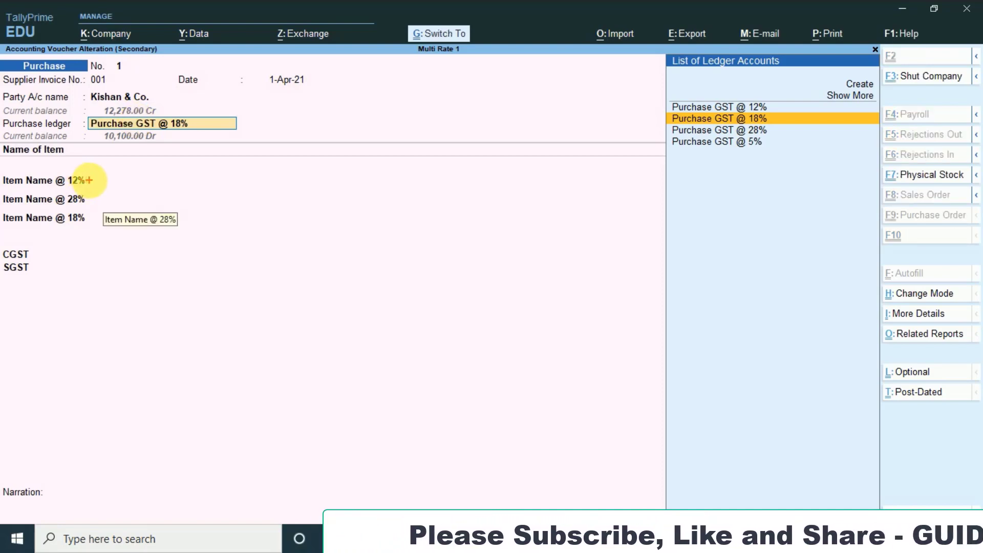
{"action": "mouse_move", "coordinate": [90, 180]}
{"action": "left_mouse_down"}
{"action": "mouse_move", "coordinate": [428, 124]}
{"action": "mouse_move", "coordinate": [664, 100]}
{"action": "left_mouse_up"}
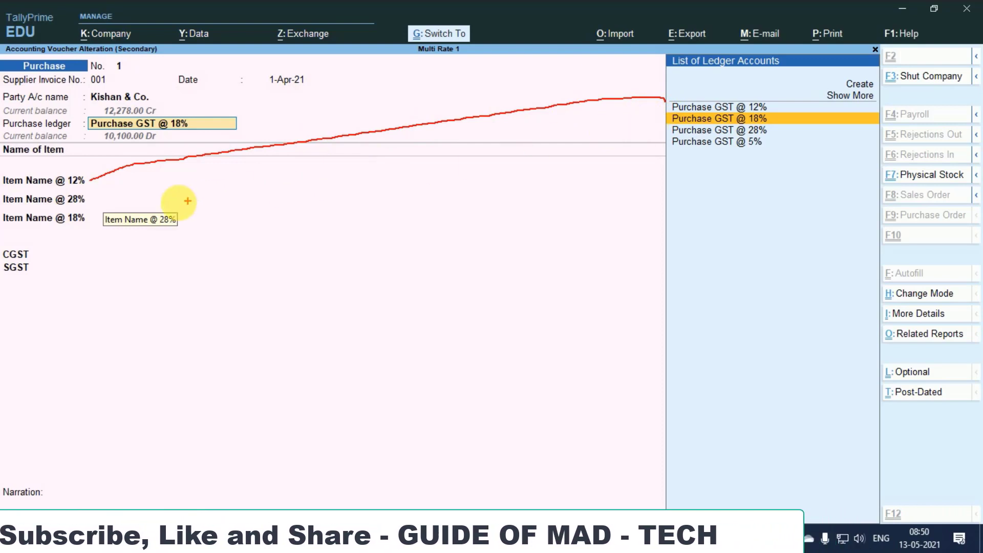
{"action": "left_click_drag", "start_coordinate": [92, 199], "coordinate": [663, 131]}
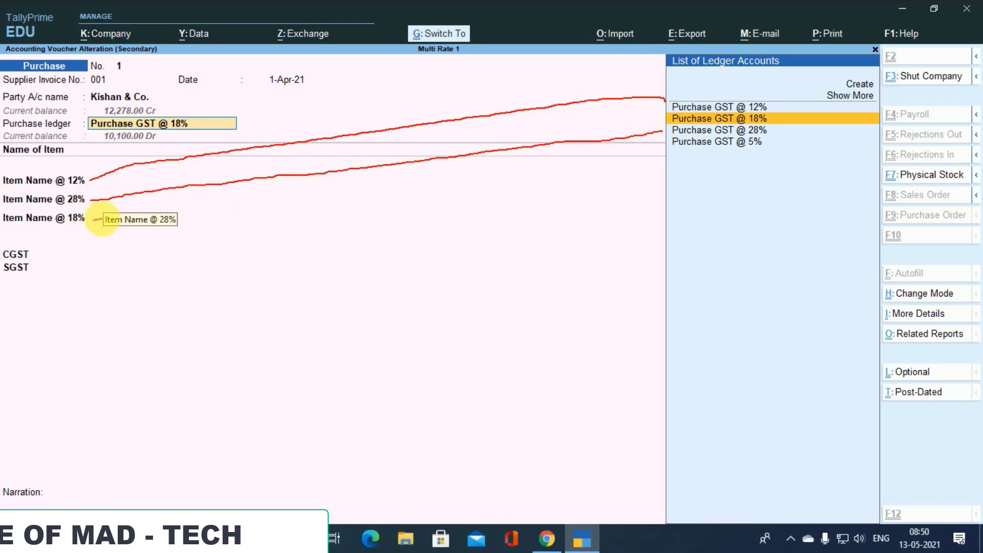
{"action": "mouse_move", "coordinate": [95, 221]}
{"action": "left_mouse_down"}
{"action": "mouse_move", "coordinate": [604, 160]}
{"action": "mouse_move", "coordinate": [652, 140]}
{"action": "mouse_move", "coordinate": [666, 119]}
{"action": "left_mouse_up"}
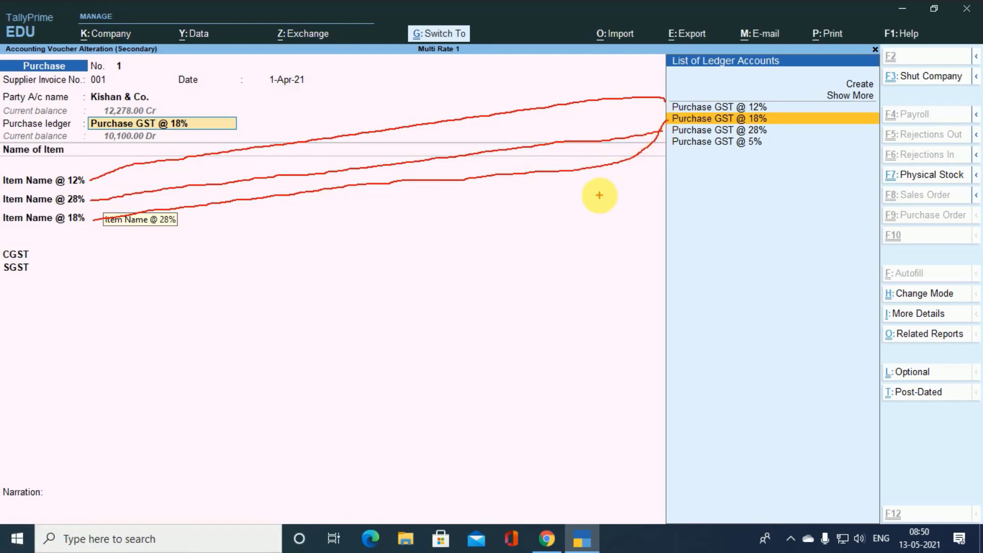
{"action": "key", "text": "Escape"}
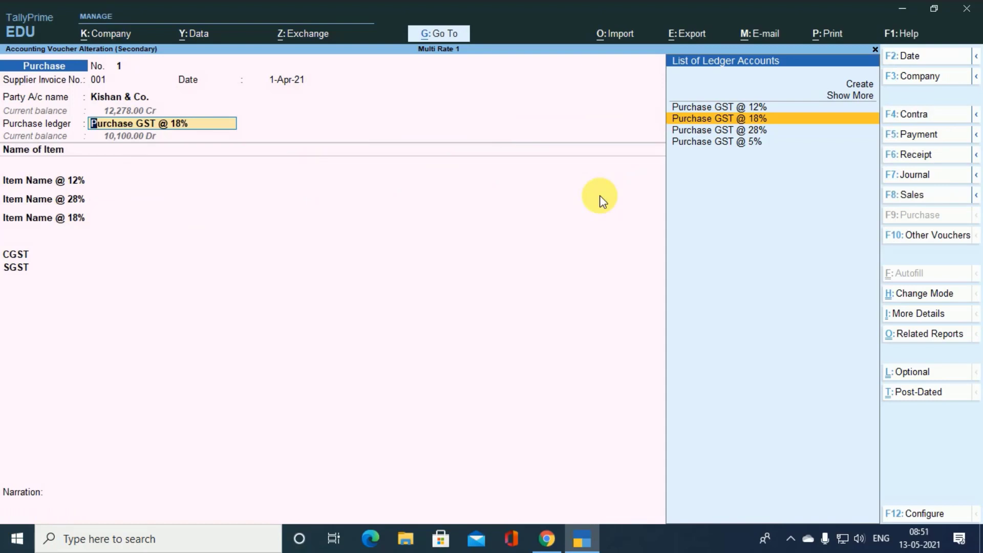
Set "Select common Ledger Account for Item Allocation" to No in the voucher configuration and accept it
{"action": "key", "text": "F12"}
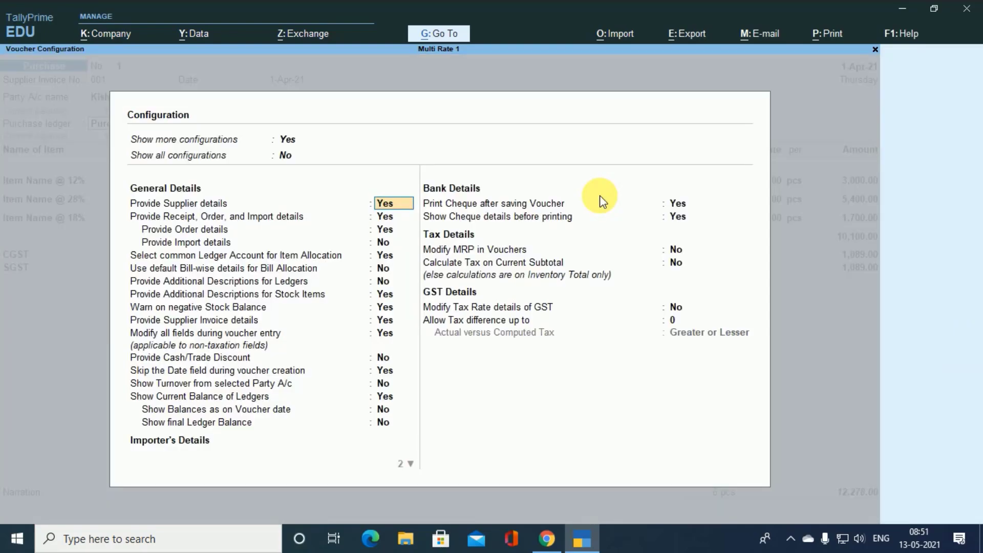
{"action": "key", "text": "Down"}
{"action": "key", "text": "Down"}
{"action": "key", "text": "Down"}
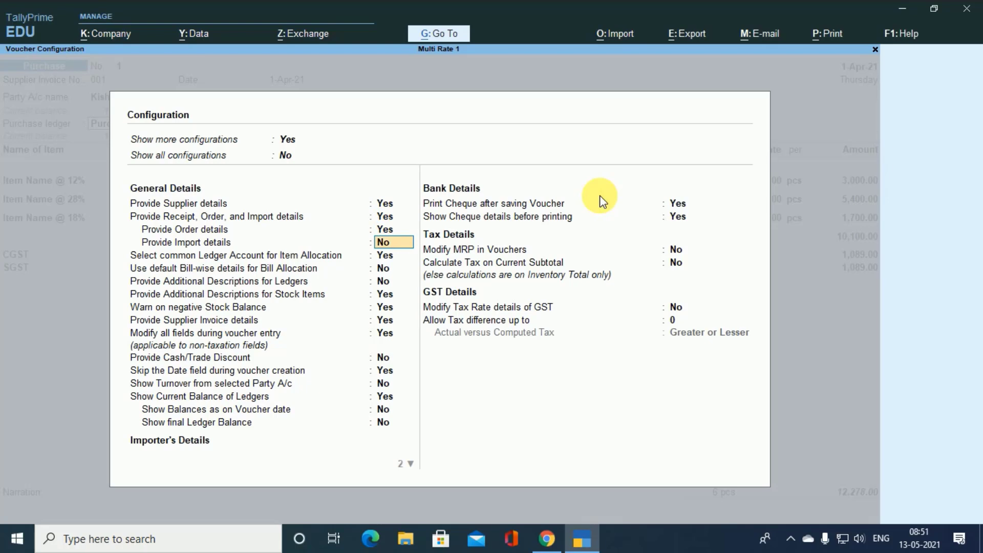
{"action": "key", "text": "Down"}
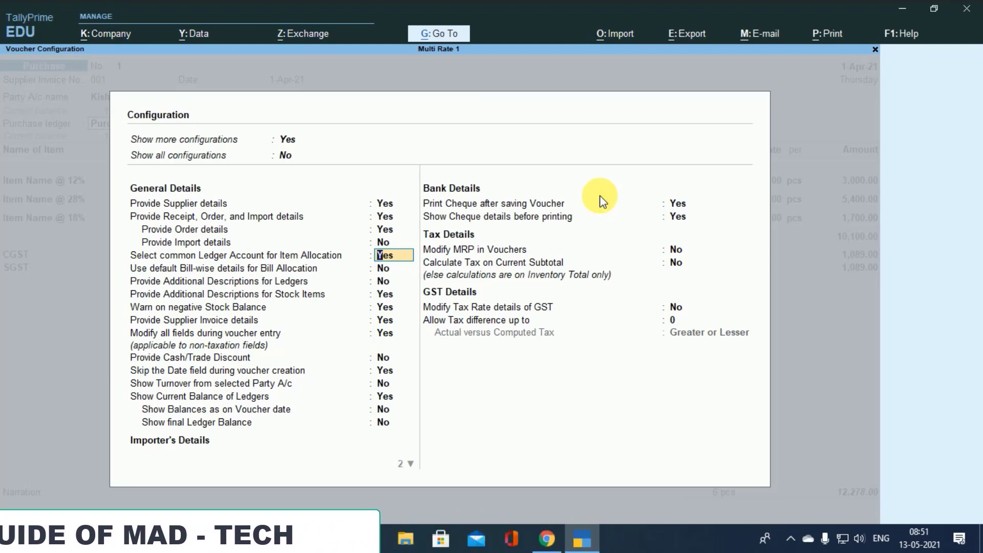
{"action": "type", "text": "n"}
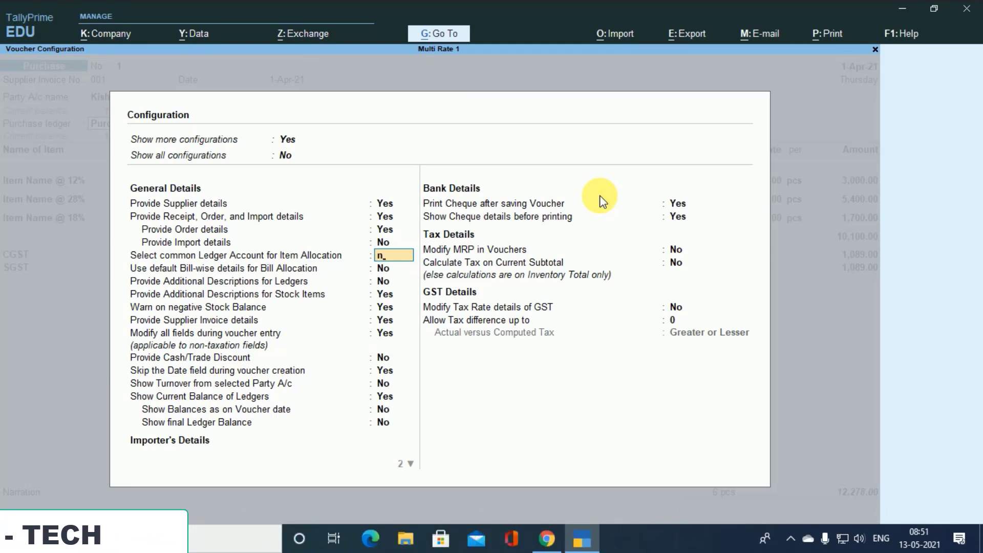
{"action": "key", "text": "Return"}
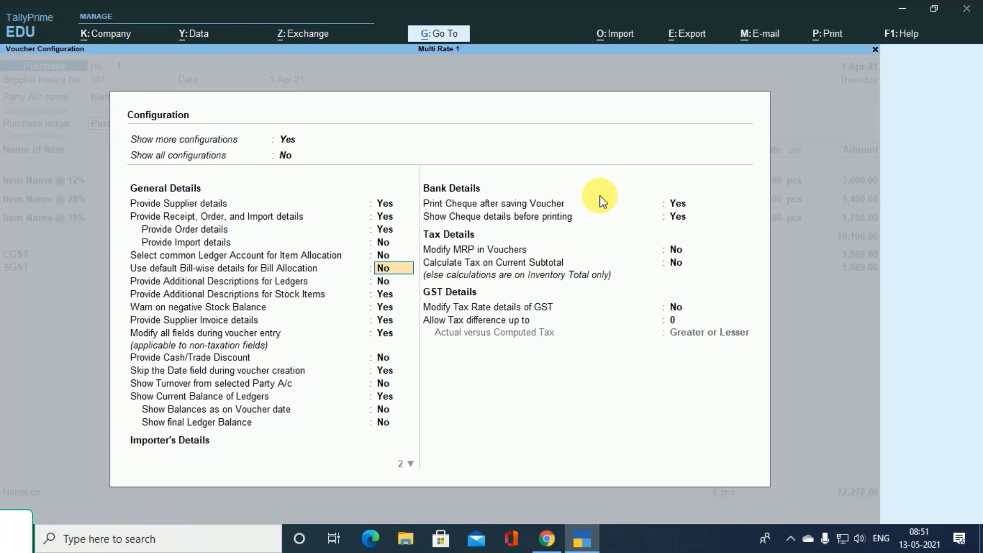
{"action": "key", "text": "ctrl+a"}
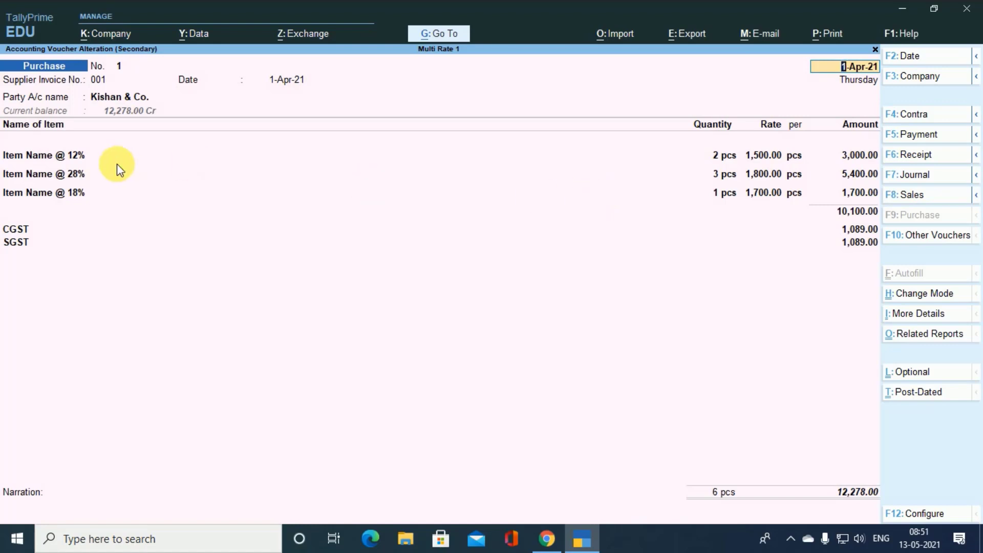
Allocate Item Name @ 12% to the Purchase GST @ 12% ledger, keeping its quantity, rate and amount
{"action": "left_click", "coordinate": [29, 159]}
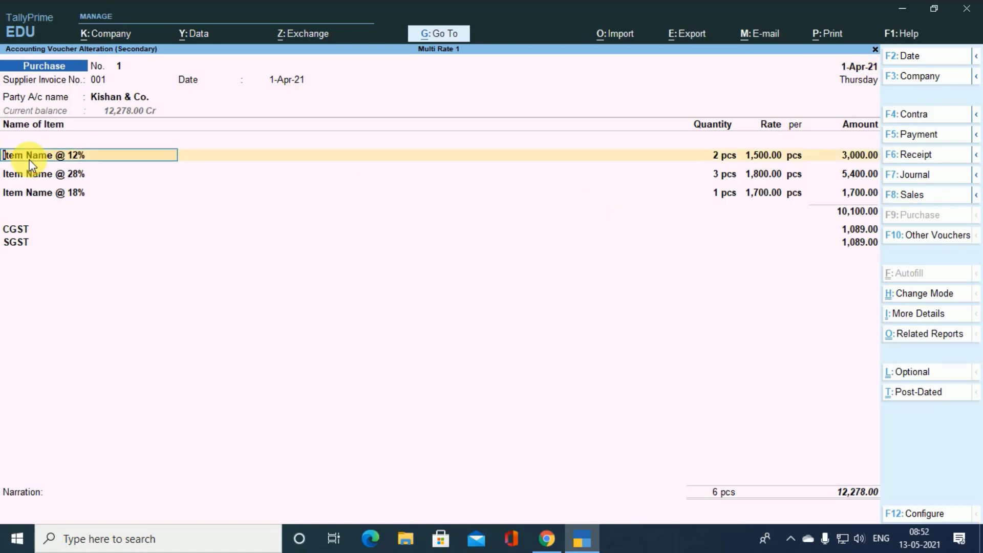
{"action": "key", "text": "Return"}
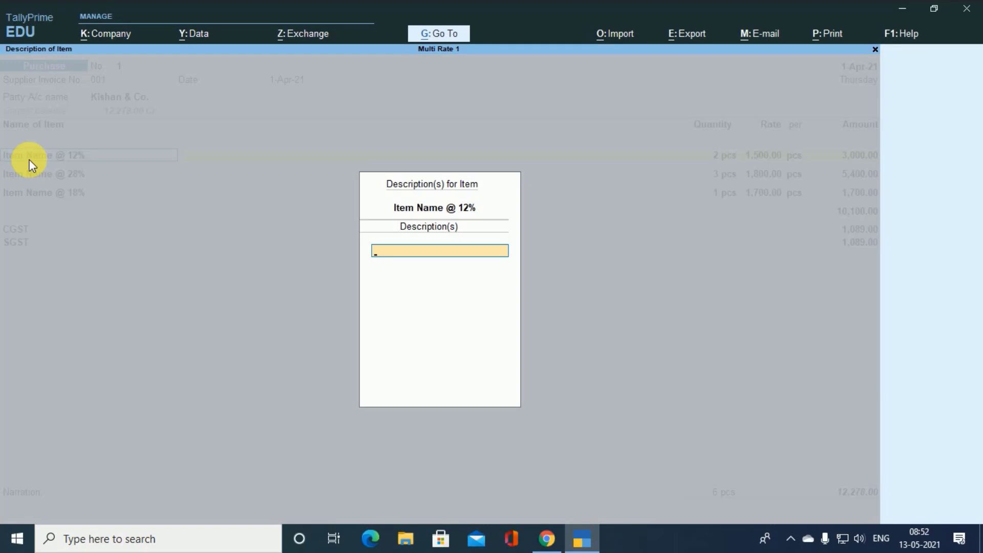
{"action": "key", "text": "Return"}
{"action": "key", "text": "Return"}
{"action": "key", "text": "Return"}
{"action": "key", "text": "Return"}
{"action": "key", "text": "Return"}
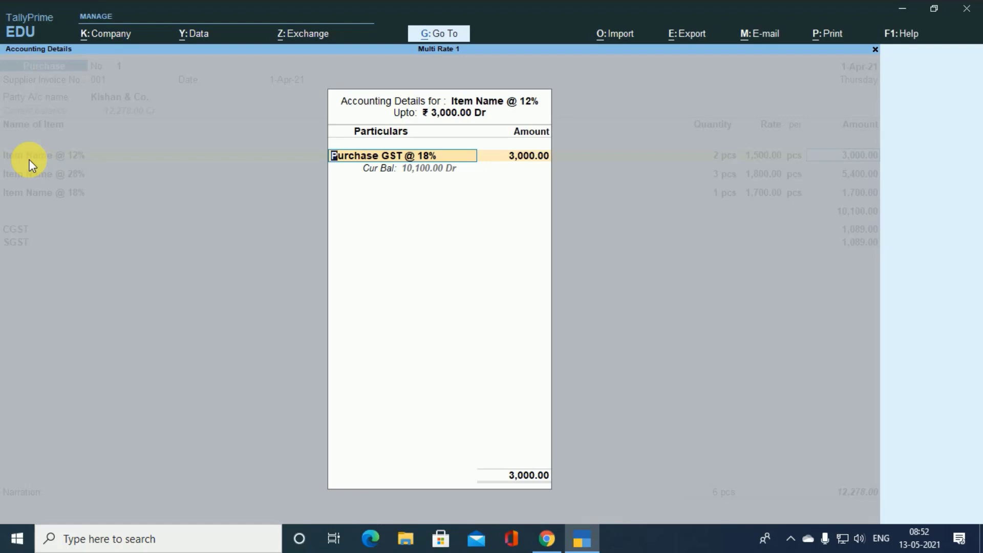
{"action": "type", "text": "Pu"}
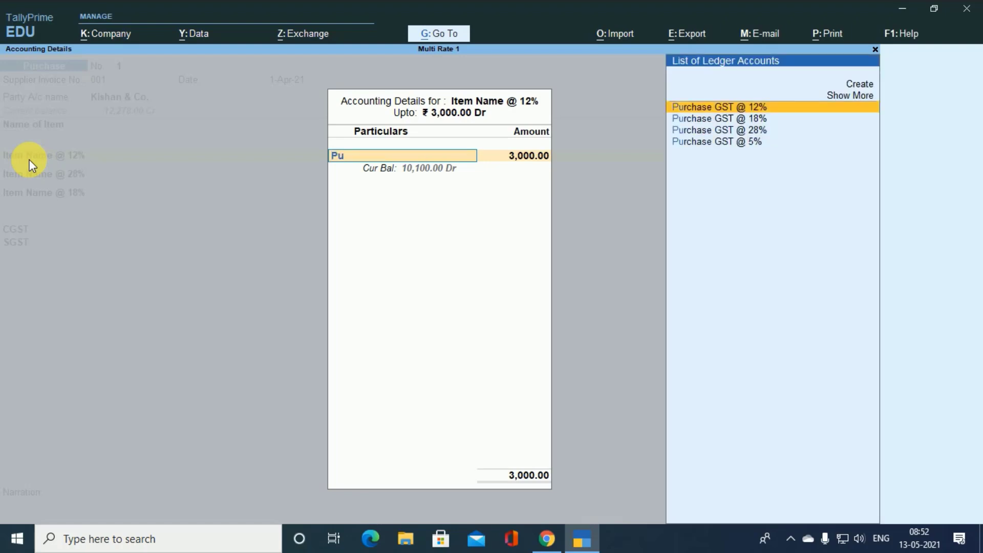
{"action": "key", "text": "Return"}
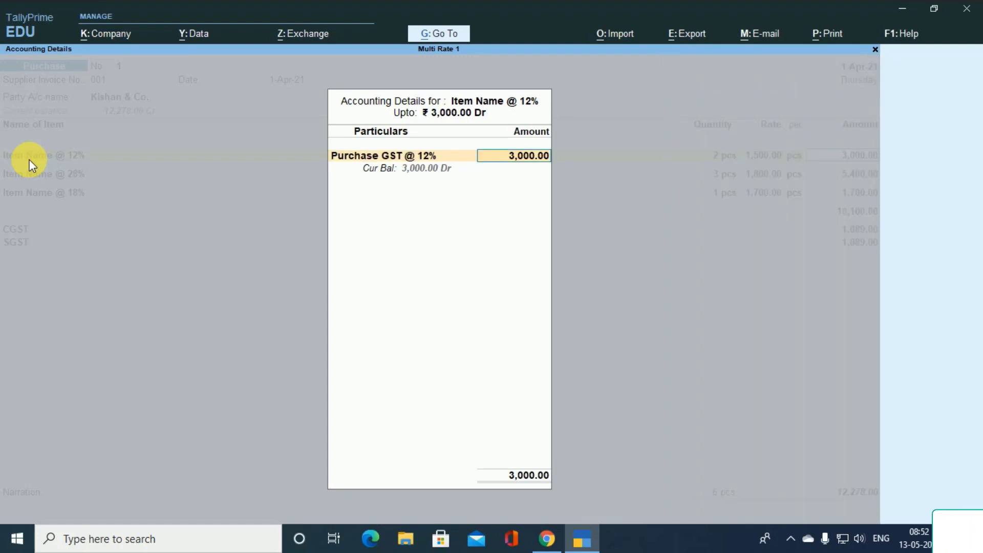
{"action": "key", "text": "Return"}
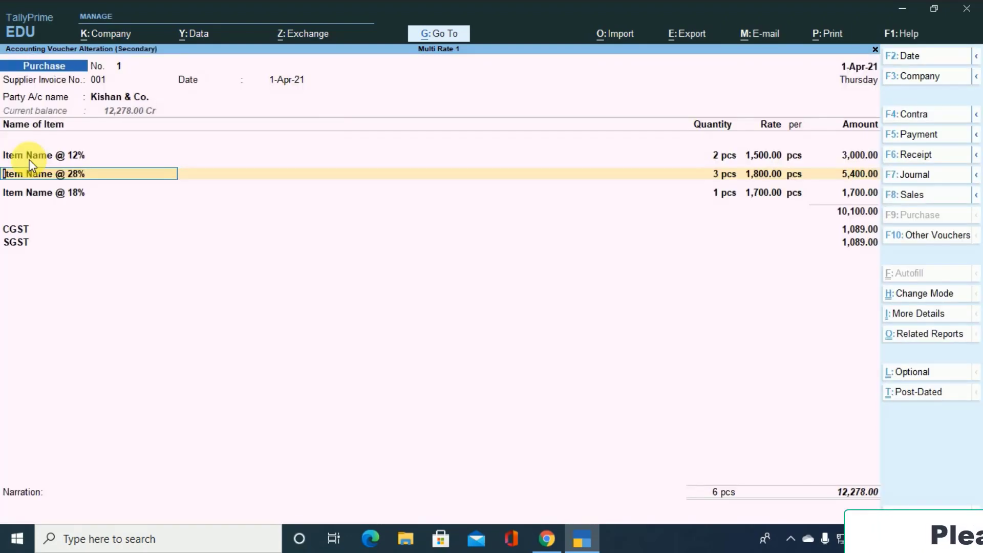
Allocate Item Name @ 28% to the Purchase GST @ 28% ledger, keeping its quantity, rate and amount
{"action": "key", "text": "Return"}
{"action": "key", "text": "Return"}
{"action": "key", "text": "Return"}
{"action": "key", "text": "Return"}
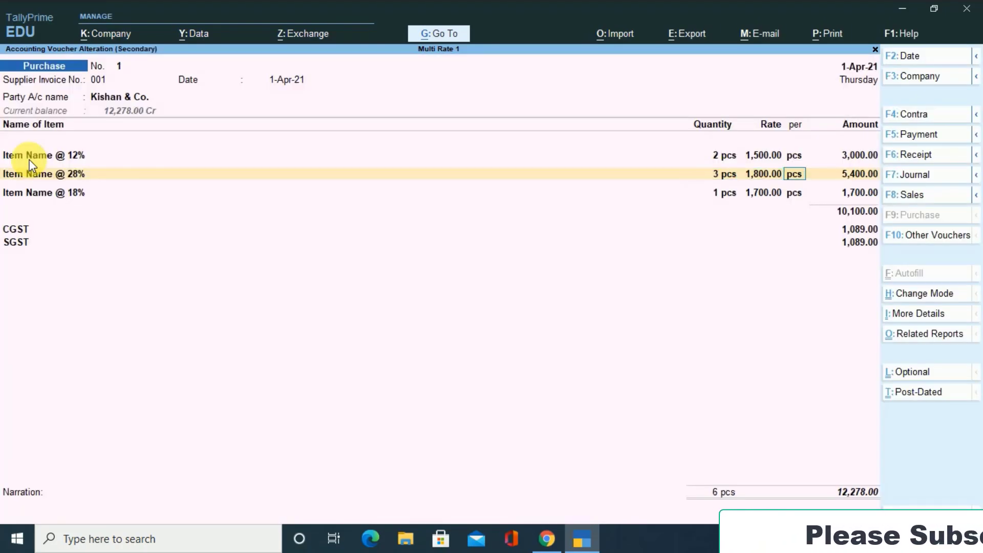
{"action": "key", "text": "Return"}
{"action": "key", "text": "Return"}
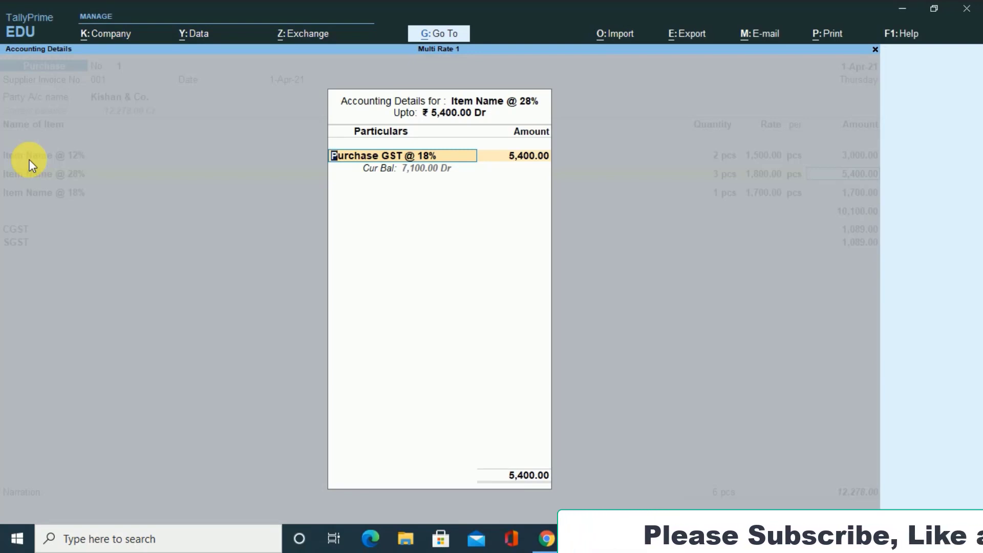
{"action": "type", "text": "P"}
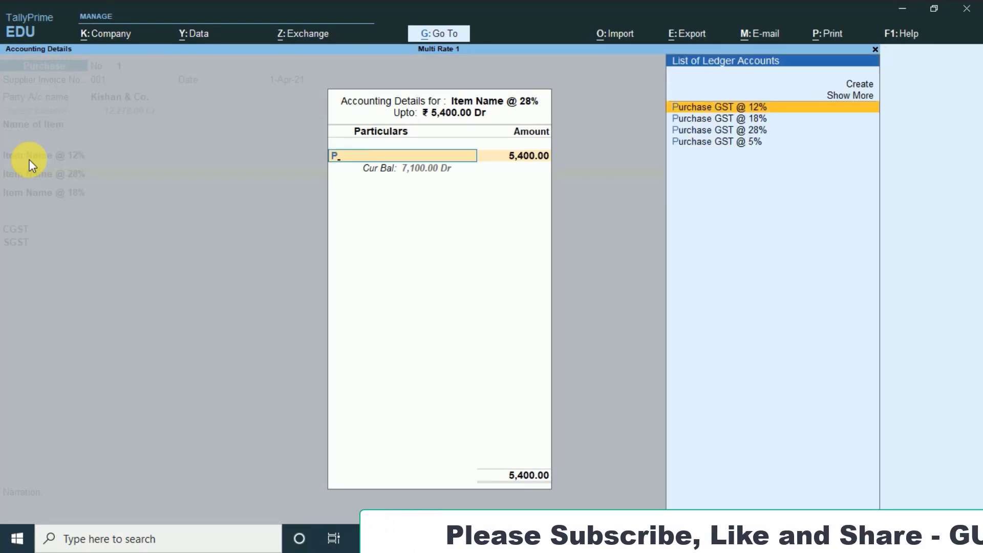
{"action": "key", "text": "Down"}
{"action": "key", "text": "Down"}
{"action": "key", "text": "Return"}
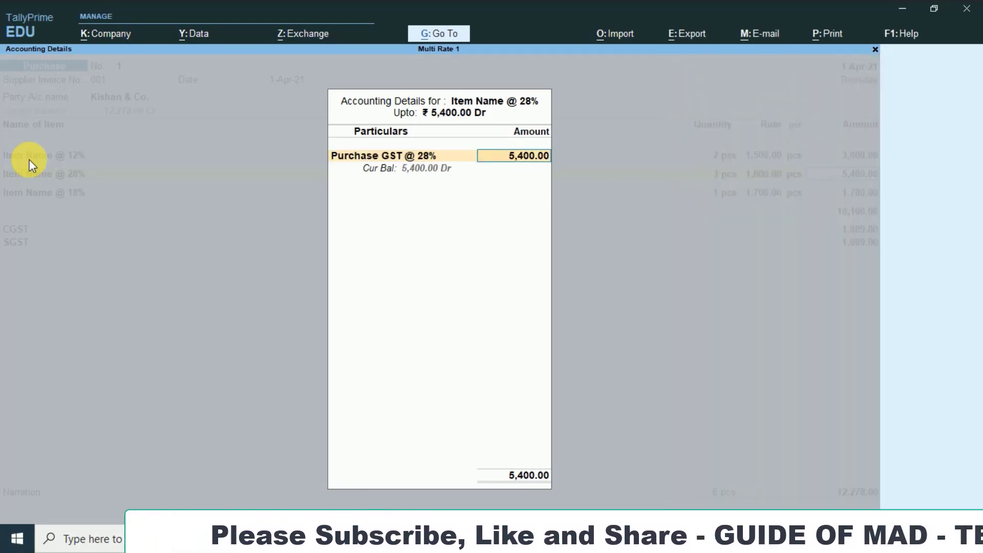
{"action": "key", "text": "Return"}
Keep Purchase GST @ 18% as the ledger for Item Name @ 18% and save the altered purchase voucher
{"action": "key", "text": "Return"}
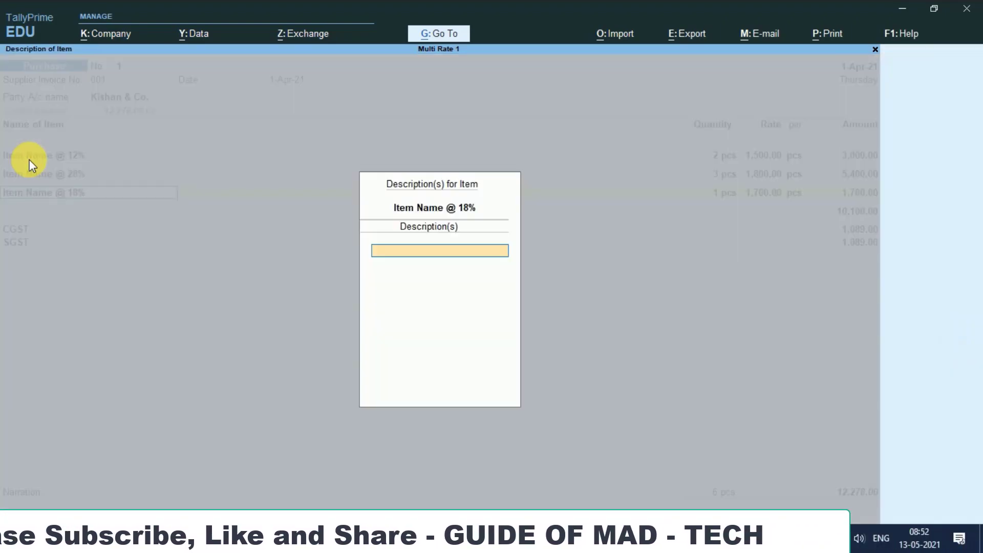
{"action": "key", "text": "Return"}
{"action": "key", "text": "Return"}
{"action": "key", "text": "Return"}
{"action": "key", "text": "Return"}
{"action": "key", "text": "Return"}
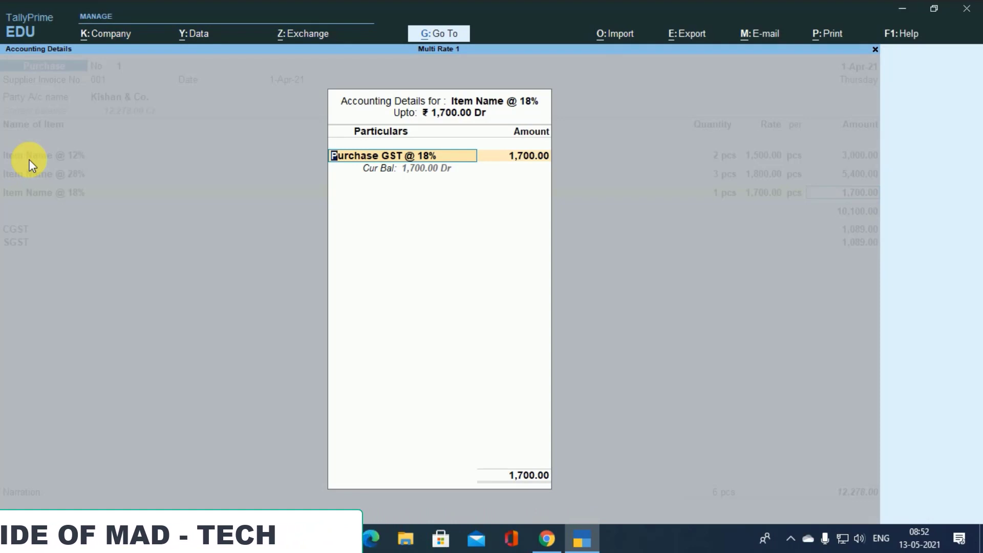
{"action": "key", "text": "Return"}
{"action": "key", "text": "Return"}
{"action": "key", "text": "Return"}
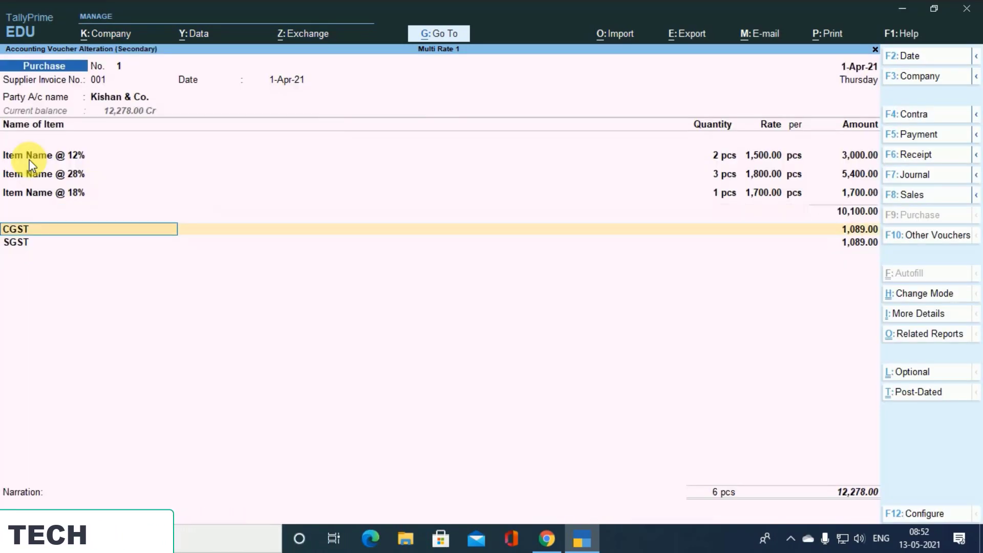
{"action": "key", "text": "ctrl+a"}
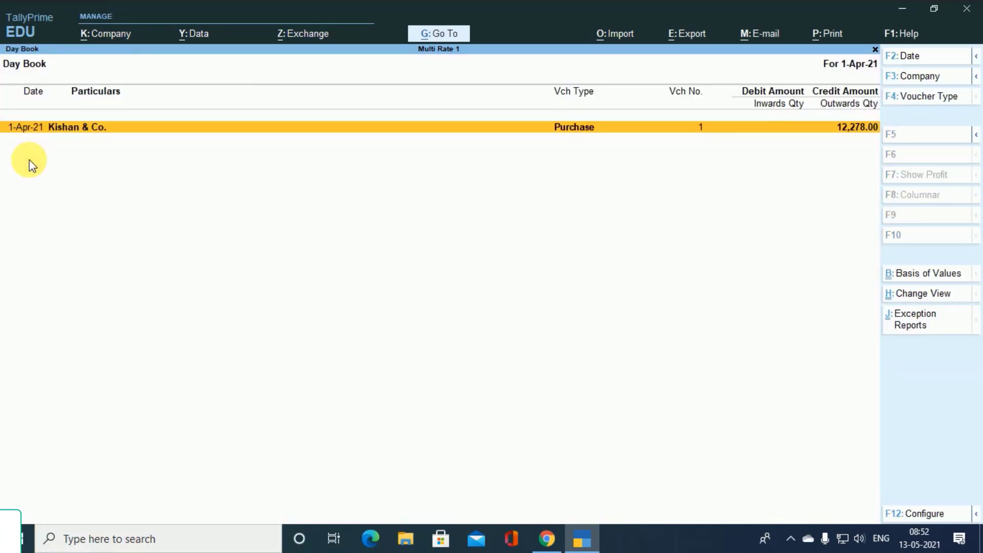
Leave the Day Book for the Gateway of Tally and open one of its reports
{"action": "key", "text": "Escape"}
{"action": "key", "text": "Escape"}
{"action": "key", "text": "Up"}
{"action": "key", "text": "Up"}
{"action": "key", "text": "Up"}
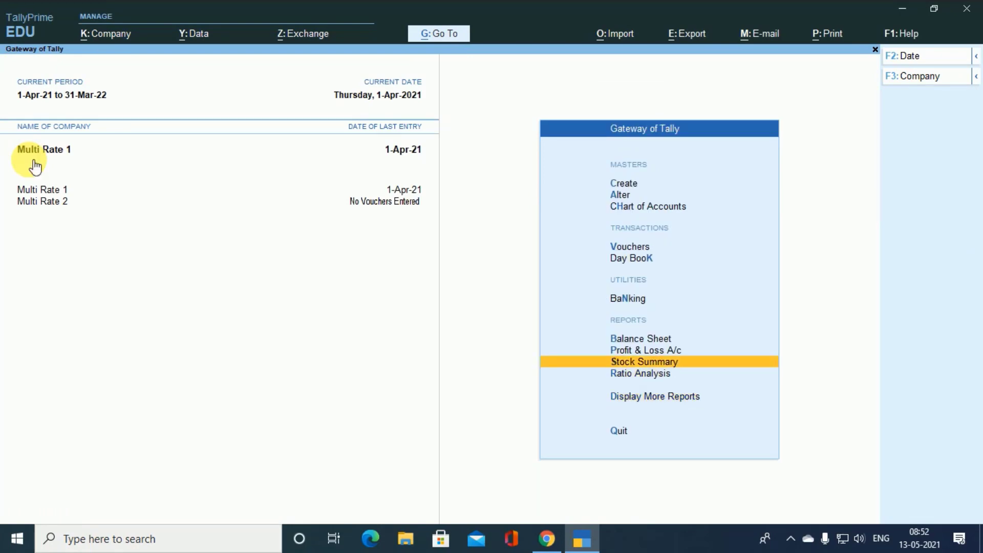
{"action": "key", "text": "Return"}
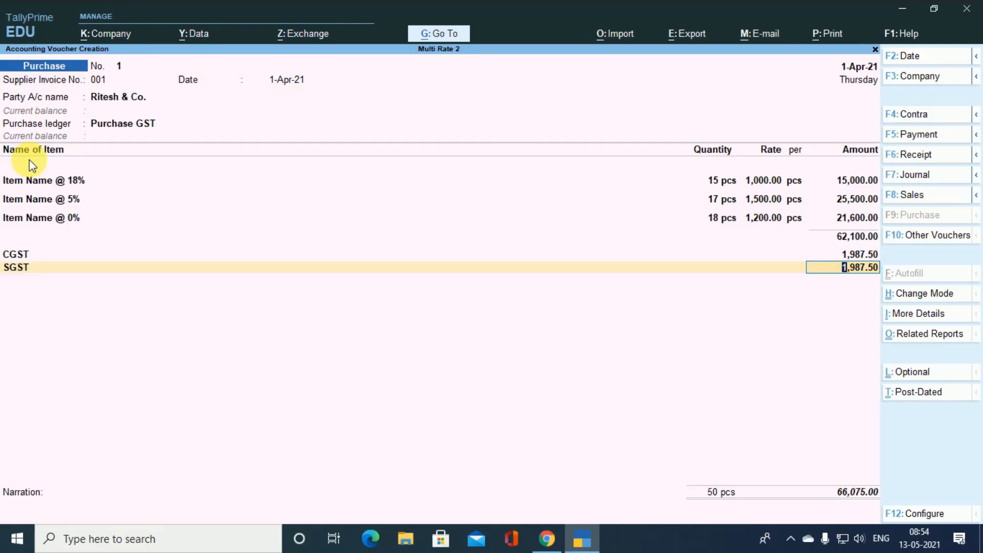
Set "Select common Ledger Account for Item Allocation" to No in the configuration of the Multi Rate 2 purchase voucher and accept it
{"action": "left_click", "coordinate": [108, 124]}
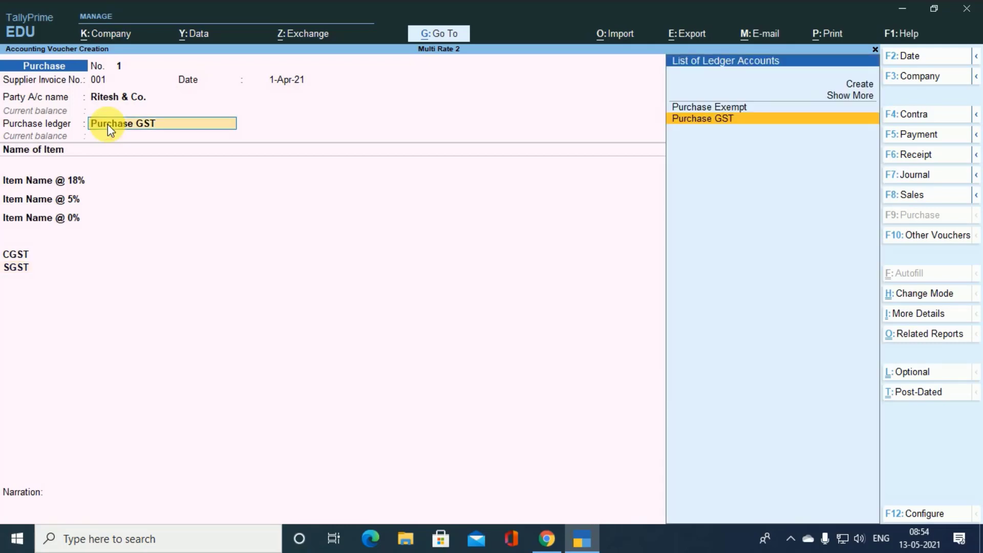
{"action": "key", "text": "Return"}
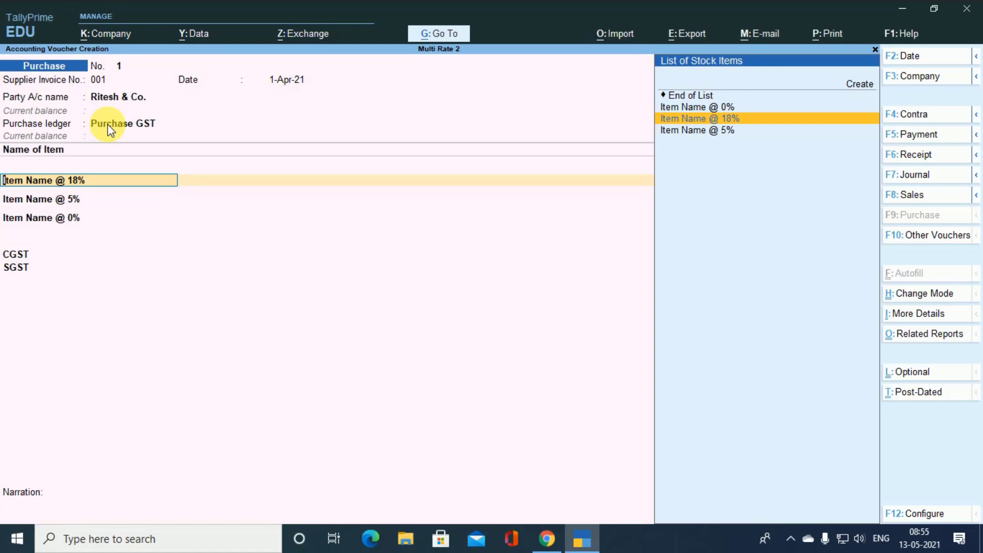
{"action": "key", "text": "F12"}
{"action": "key", "text": "Down"}
{"action": "key", "text": "Down"}
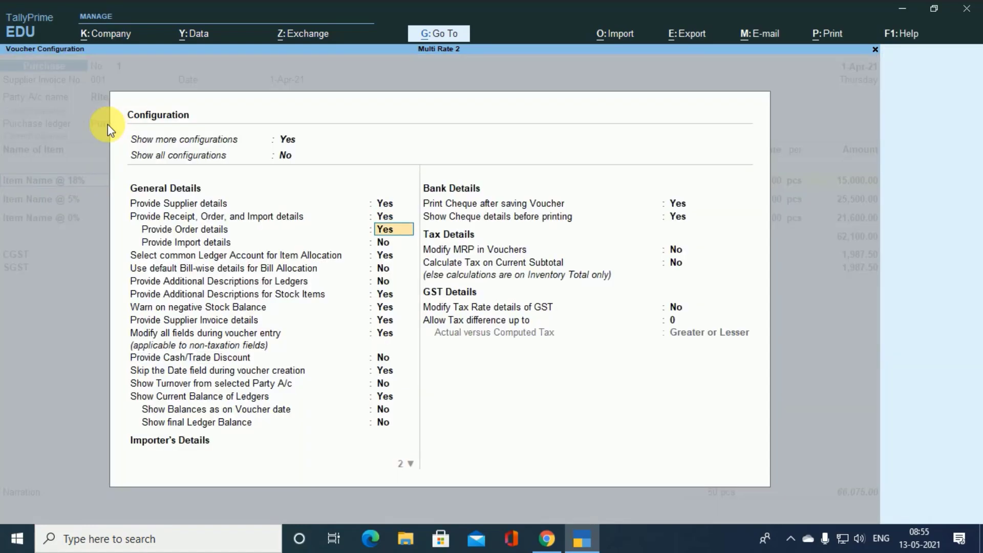
{"action": "key", "text": "Down"}
{"action": "key", "text": "Down"}
{"action": "type", "text": "n"}
{"action": "key", "text": "Return"}
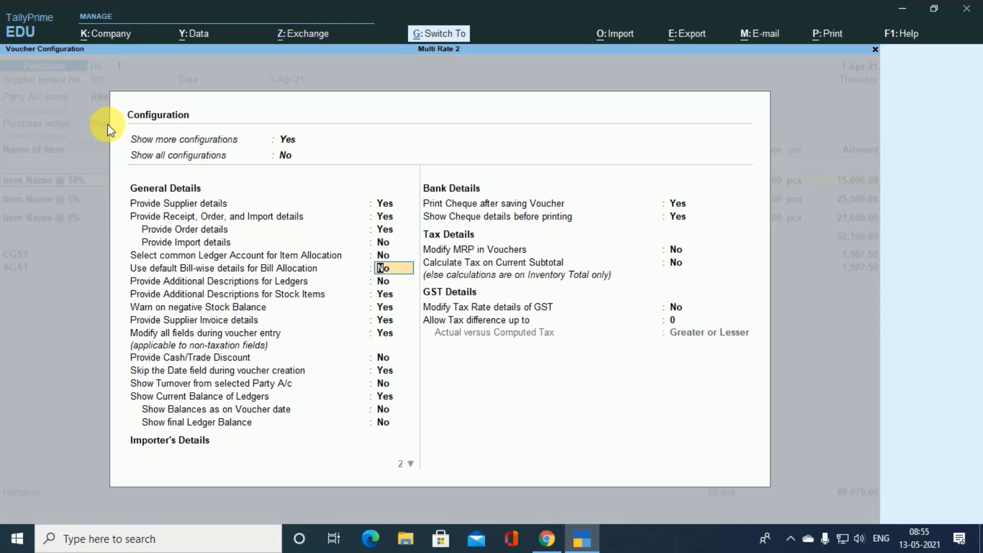
{"action": "key", "text": "ctrl+a"}
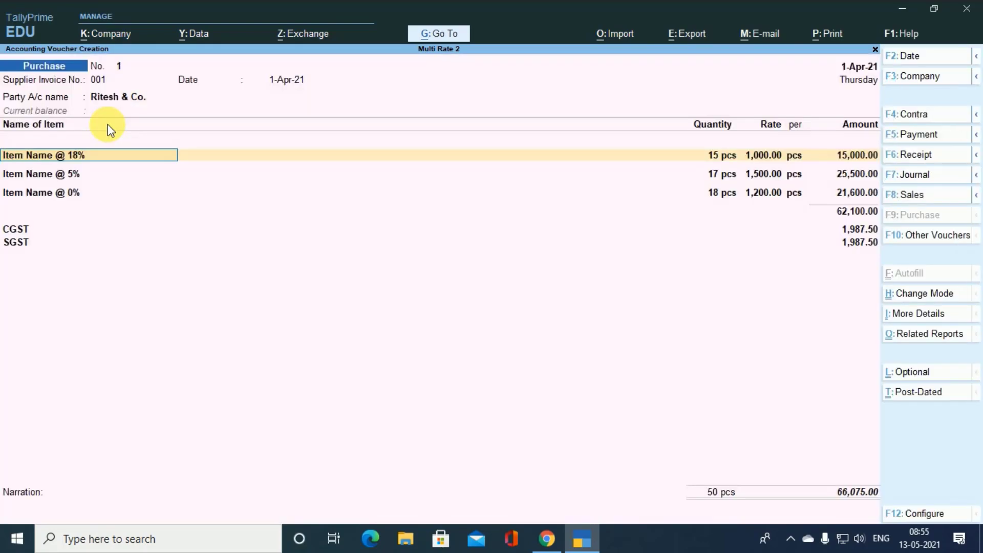
Keep Purchase GST as the ledger for Item Name @ 18%, leaving its description blank and its quantity, rate and amount as entered
{"action": "key", "text": "Return"}
{"action": "key", "text": "Return"}
{"action": "key", "text": "Return"}
{"action": "key", "text": "Return"}
{"action": "key", "text": "Return"}
{"action": "key", "text": "Return"}
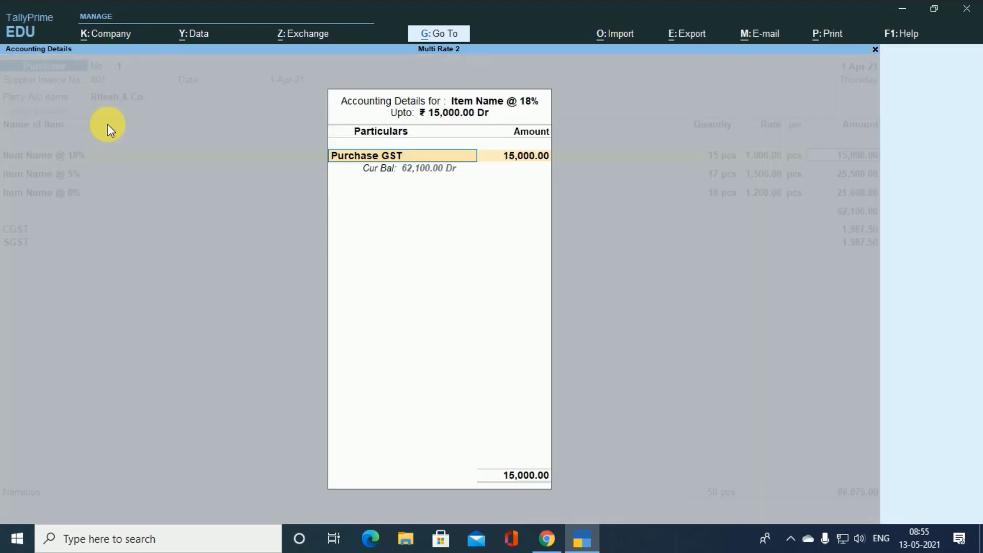
{"action": "key", "text": "Return"}
{"action": "key", "text": "Return"}
{"action": "key", "text": "Return"}
Keep Purchase GST as the ledger for Item Name @ 5%, accepting its existing quantity, rate and amount
{"action": "key", "text": "Return"}
{"action": "key", "text": "Return"}
{"action": "key", "text": "Return"}
{"action": "key", "text": "Return"}
{"action": "key", "text": "Return"}
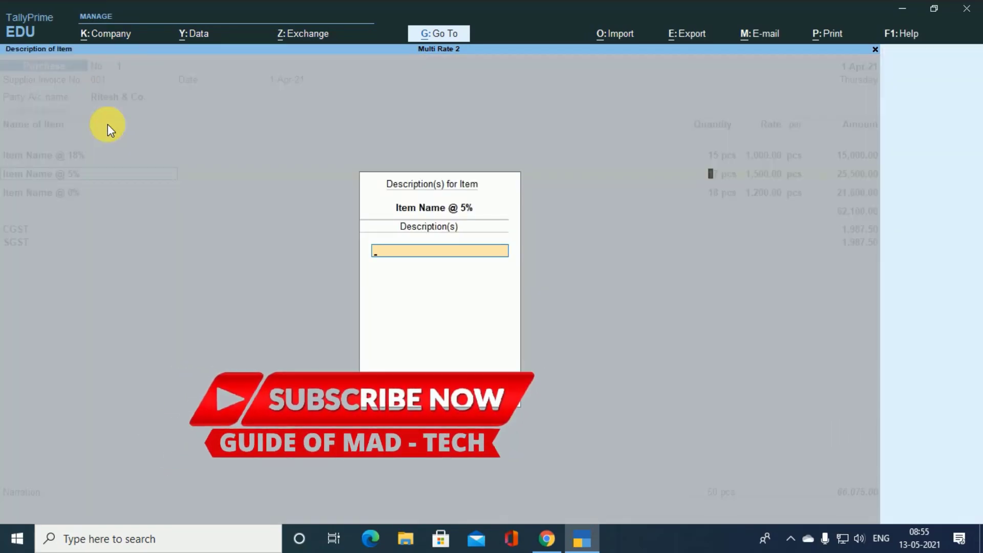
{"action": "key", "text": "Return"}
{"action": "key", "text": "Return"}
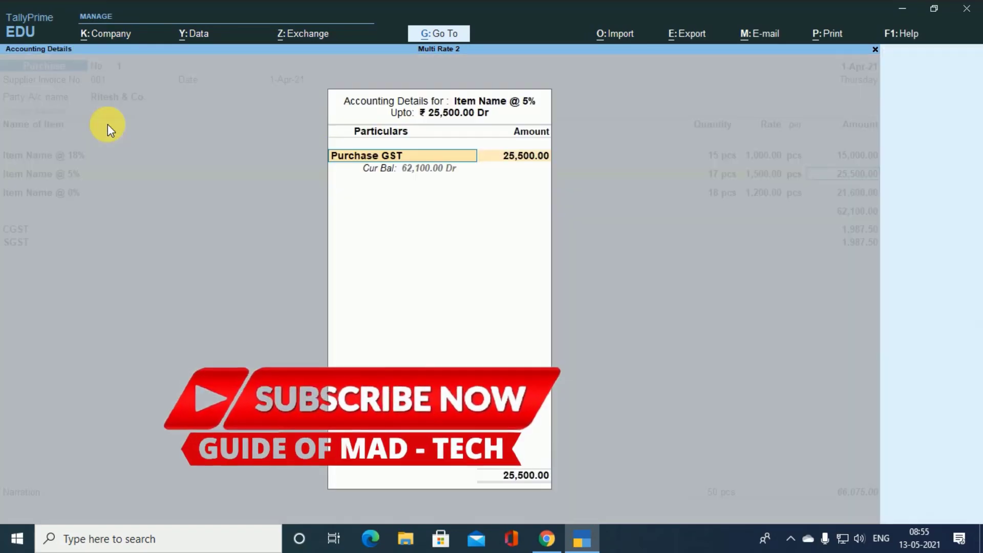
{"action": "key", "text": "Return"}
{"action": "key", "text": "Return"}
{"action": "key", "text": "Return"}
Allocate Item Name @ 0% to the Purchase Exempt ledger, keeping its quantity, rate and amount
{"action": "key", "text": "Return"}
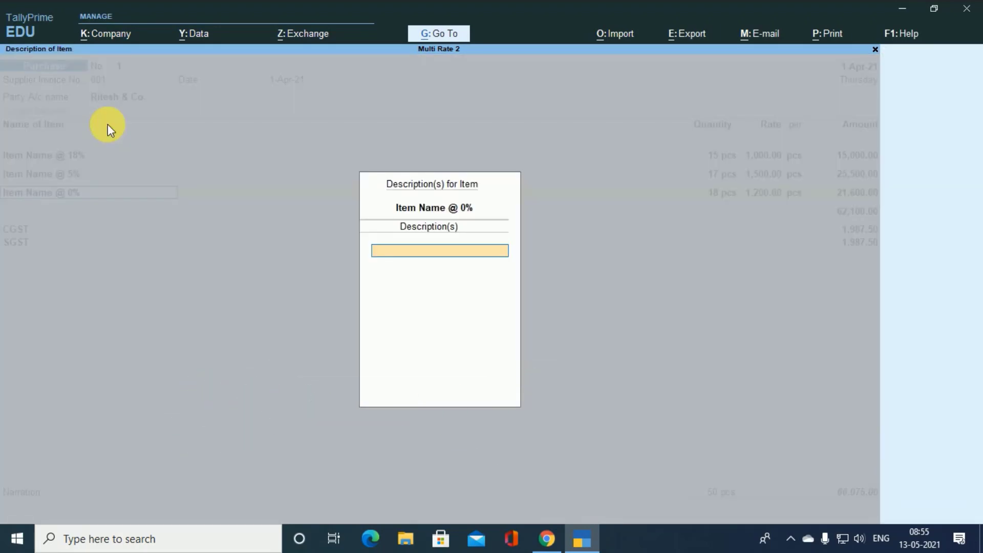
{"action": "key", "text": "Return"}
{"action": "key", "text": "Return"}
{"action": "key", "text": "Return"}
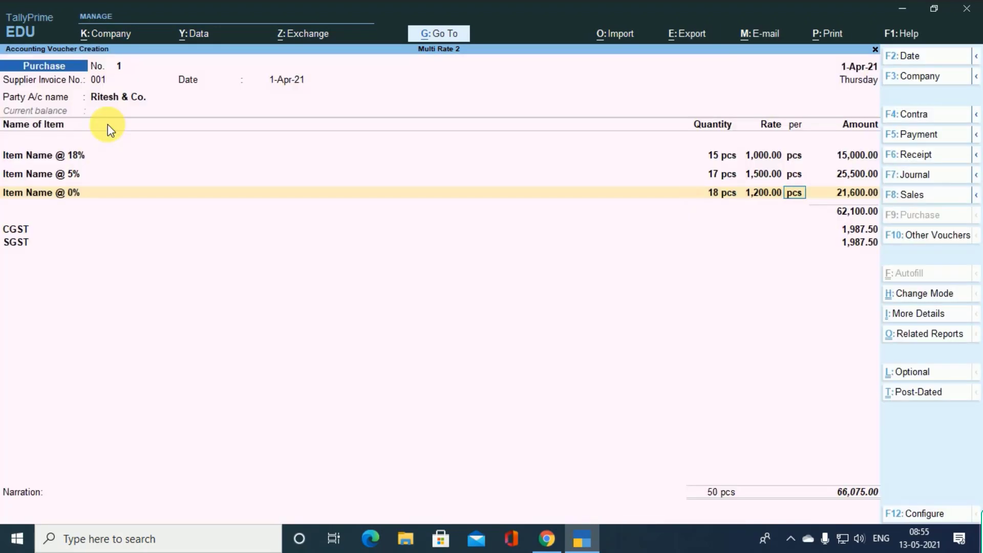
{"action": "key", "text": "Return"}
{"action": "type", "text": "P"}
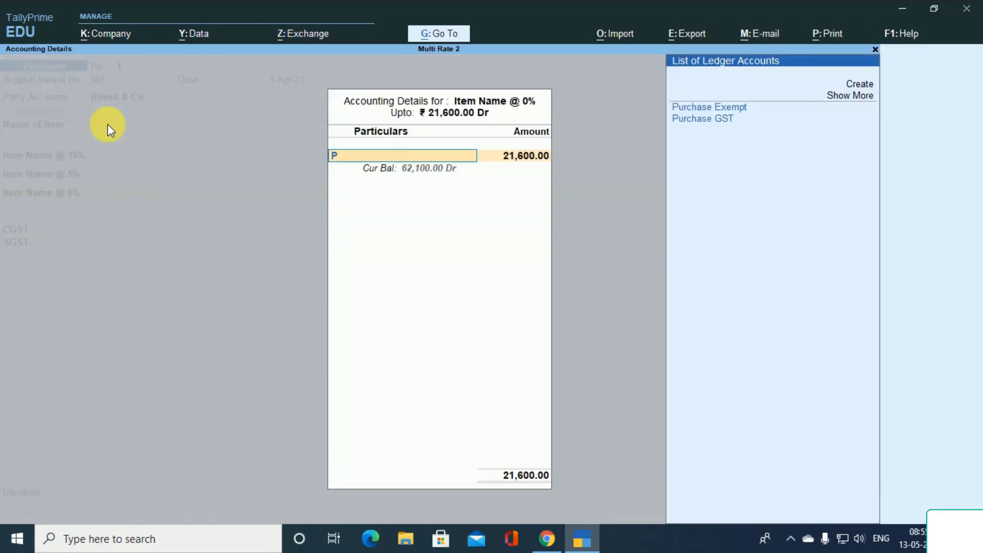
{"action": "key", "text": "Return"}
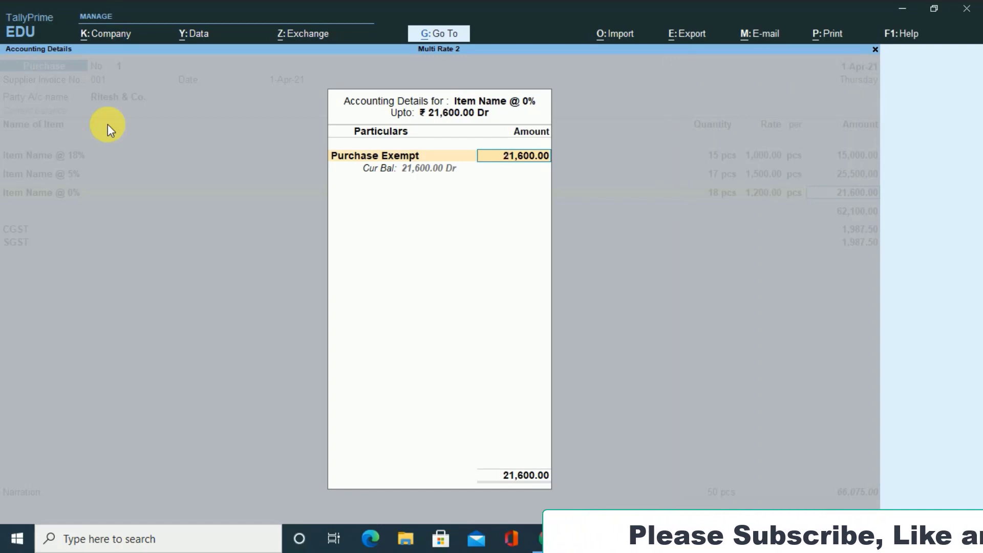
{"action": "key", "text": "Return"}
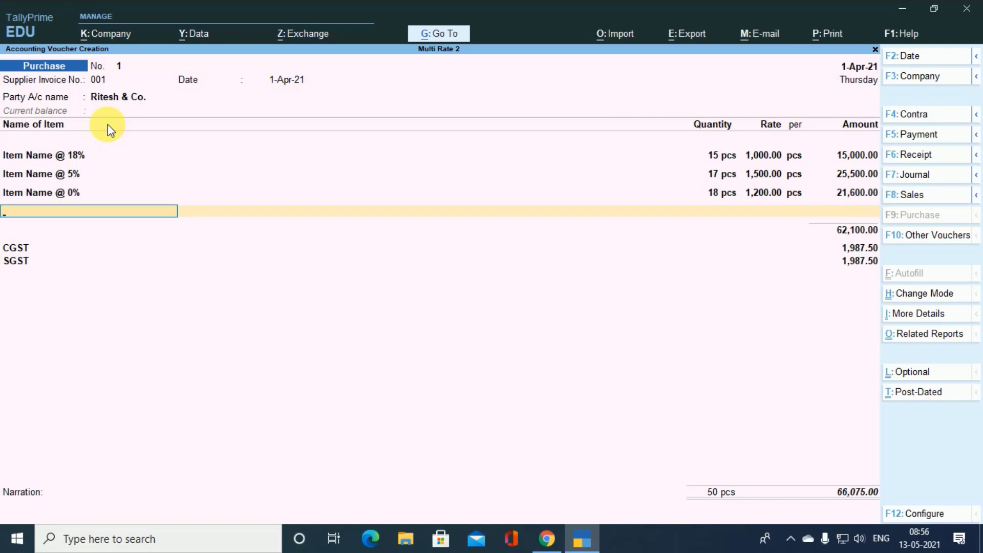
End the item list and keep the CGST and SGST ledgers with their calculated amounts
{"action": "key", "text": "Return"}
{"action": "key", "text": "Return"}
{"action": "key", "text": "Return"}
{"action": "key", "text": "Return"}
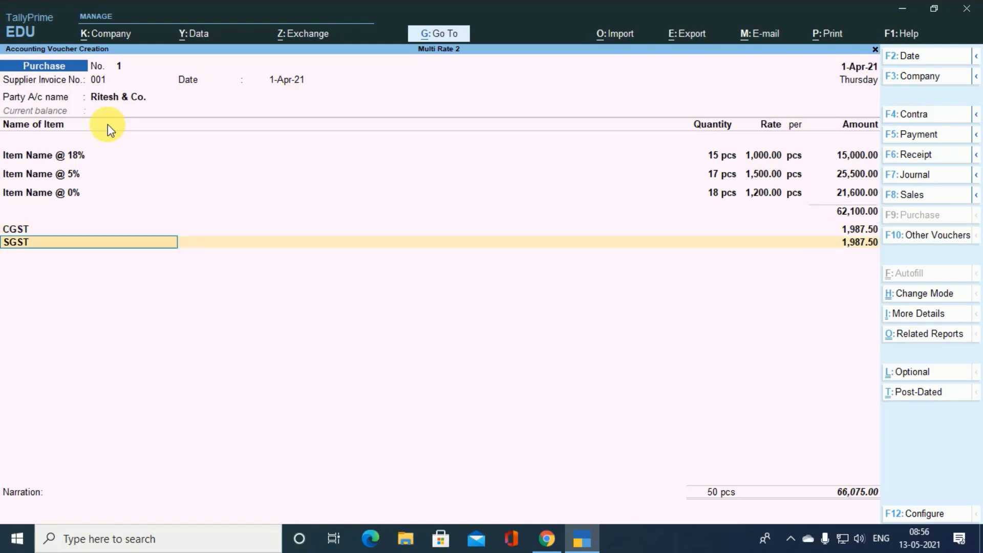
{"action": "key", "text": "Return"}
{"action": "key", "text": "Return"}
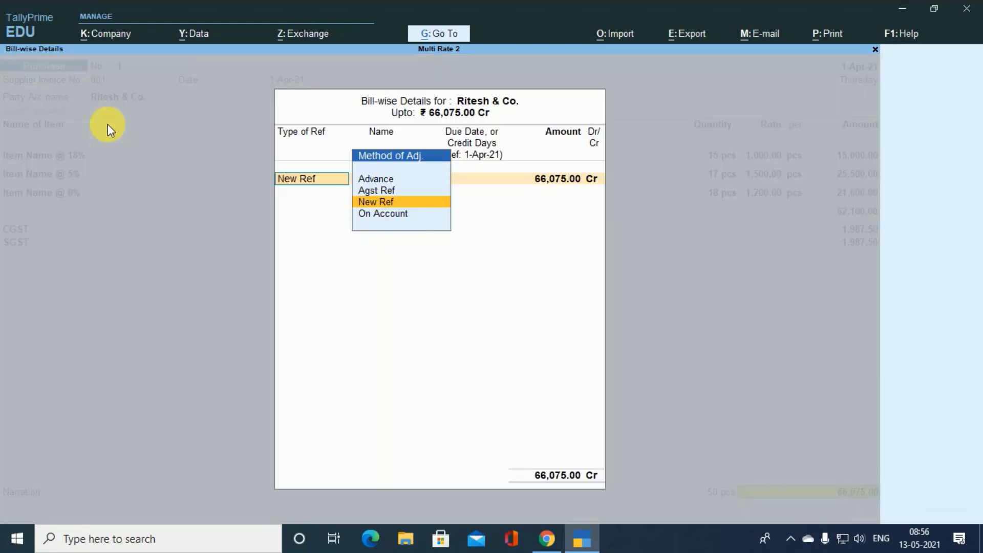
Accept the supplier's bill-wise details as New Ref, leave the narration blank and save the purchase voucher
{"action": "key", "text": "Return"}
{"action": "key", "text": "Return"}
{"action": "key", "text": "Return"}
{"action": "key", "text": "Return"}
{"action": "key", "text": "Return"}
{"action": "key", "text": "Return"}
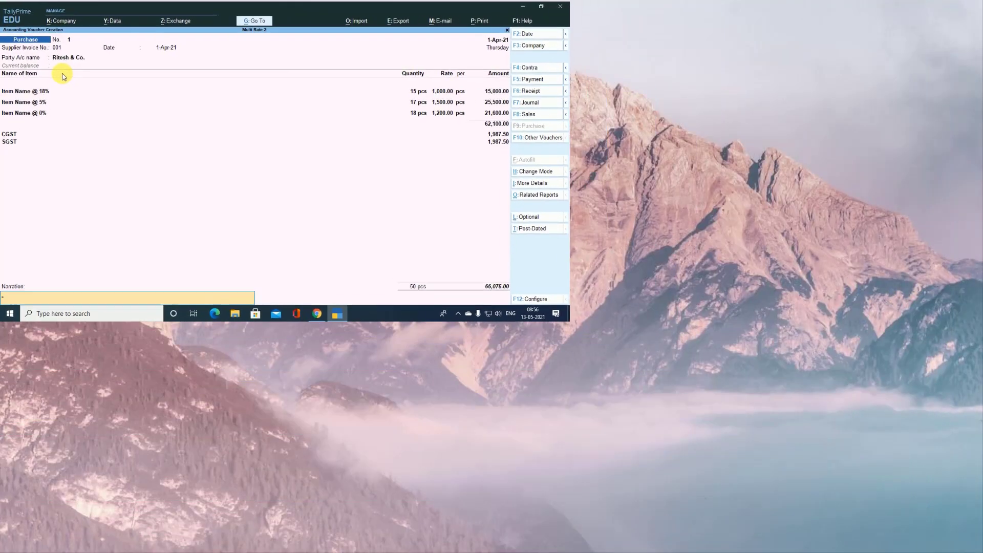
{"action": "key", "text": "Return"}
Quit voucher creation and examine the Profit & Loss A/c in detailed view for the purchase ledger split
{"action": "key", "text": "Escape"}
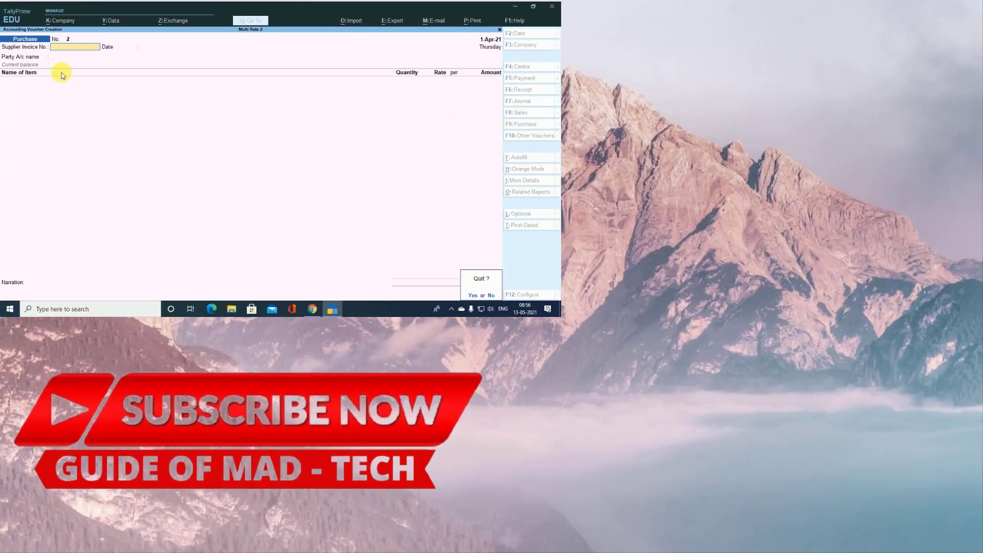
{"action": "key", "text": "Return"}
{"action": "key", "text": "Down"}
{"action": "key", "text": "Down"}
{"action": "key", "text": "Down"}
{"action": "key", "text": "Down"}
{"action": "key", "text": "Return"}
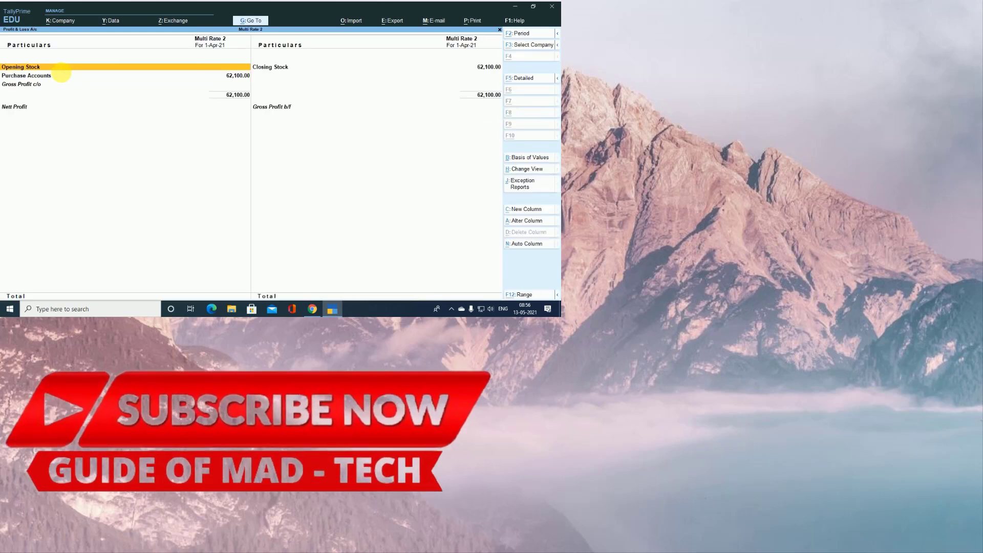
{"action": "key", "text": "alt+F5"}
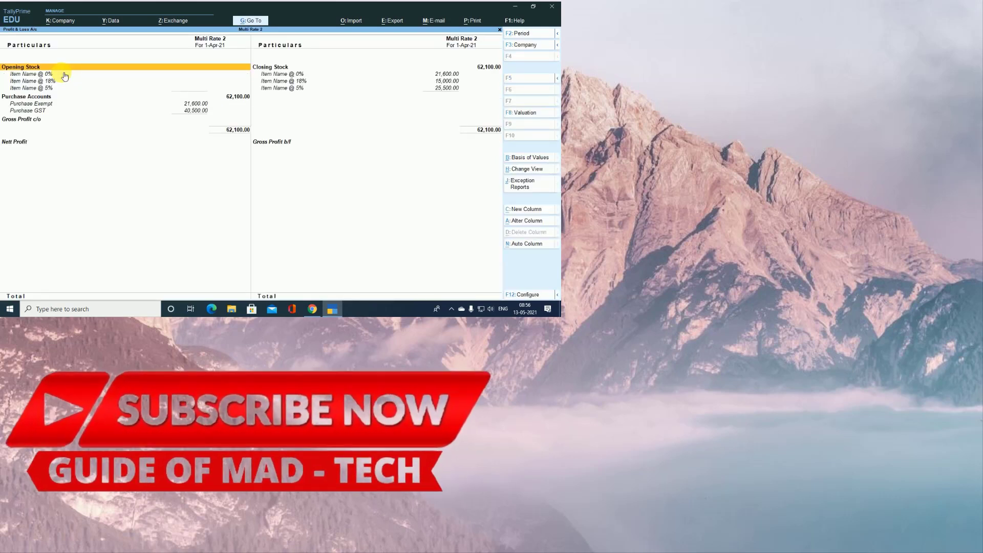